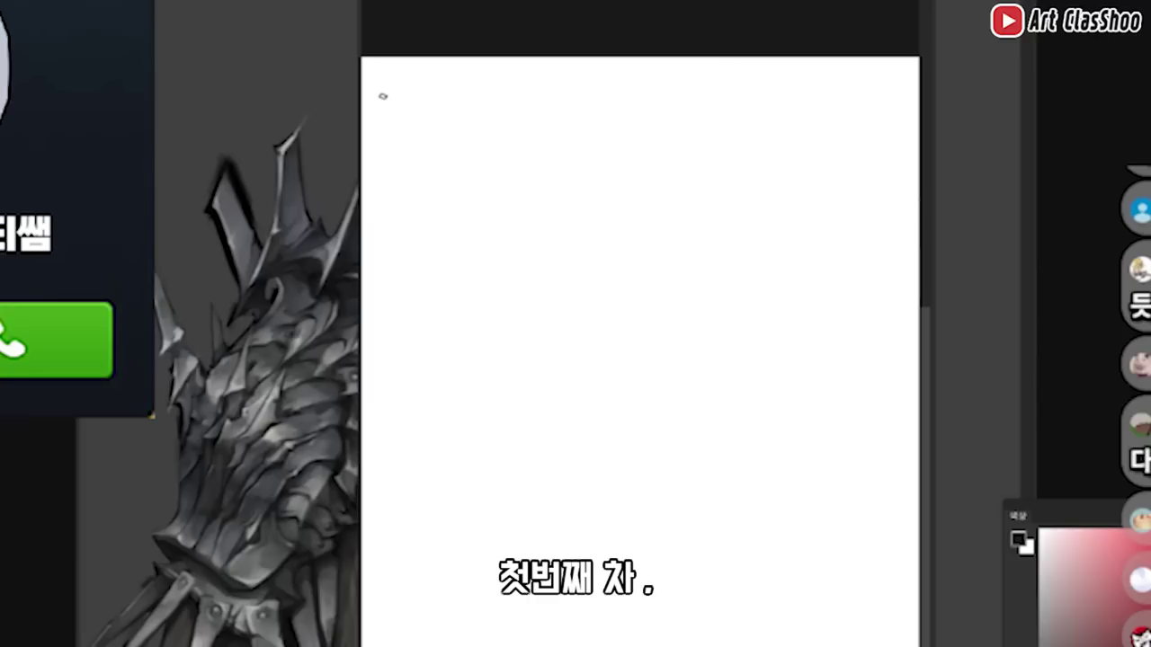
Step: Handwrite the labels car, airplane and boat across the top of the canvas
{"action": "mouse_move", "coordinate": [383, 96]}
{"action": "left_mouse_down"}
{"action": "mouse_move", "coordinate": [374, 117]}
{"action": "mouse_move", "coordinate": [411, 117]}
{"action": "mouse_move", "coordinate": [422, 135]}
{"action": "left_mouse_up"}
{"action": "mouse_move", "coordinate": [462, 97]}
{"action": "left_mouse_down"}
{"action": "mouse_move", "coordinate": [477, 128]}
{"action": "mouse_move", "coordinate": [528, 97]}
{"action": "mouse_move", "coordinate": [639, 113]}
{"action": "mouse_move", "coordinate": [687, 106]}
{"action": "left_mouse_up"}
{"action": "left_click", "coordinate": [595, 106]}
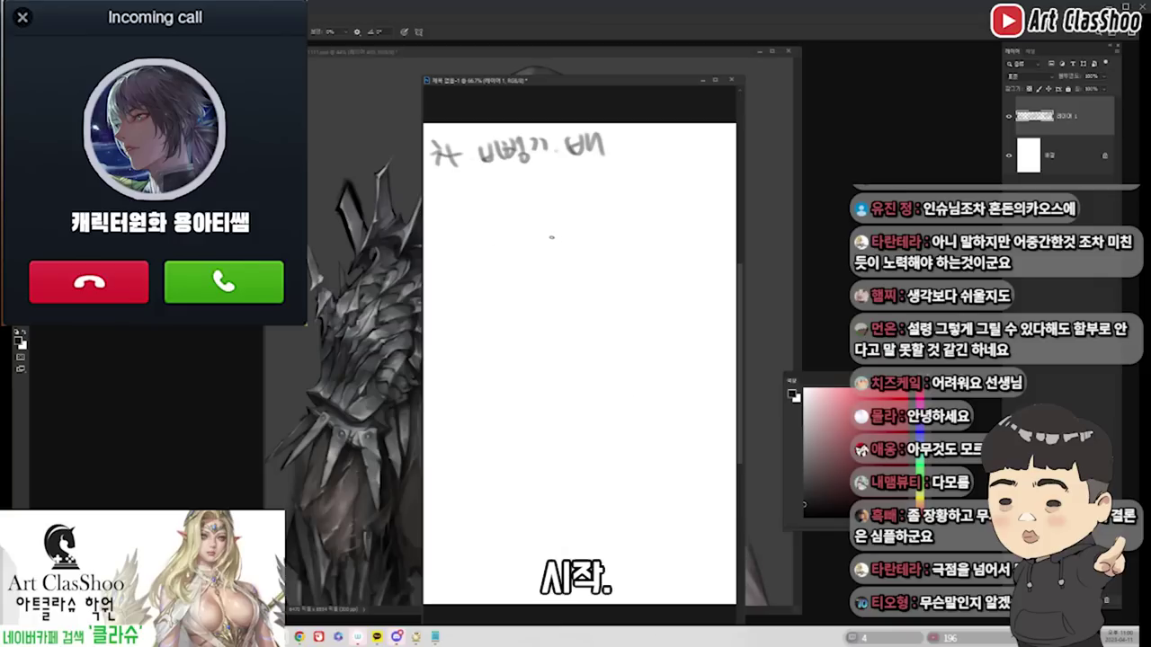
Step: Sketch a simple car with a raised cabin roof and wheels
{"action": "left_click_drag", "start_coordinate": [509, 220], "coordinate": [509, 267]}
{"action": "mouse_move", "coordinate": [509, 225]}
{"action": "left_mouse_down"}
{"action": "mouse_move", "coordinate": [545, 198]}
{"action": "mouse_move", "coordinate": [613, 212]}
{"action": "mouse_move", "coordinate": [645, 262]}
{"action": "left_mouse_up"}
{"action": "left_click_drag", "start_coordinate": [507, 269], "coordinate": [569, 270]}
{"action": "mouse_move", "coordinate": [568, 272]}
{"action": "left_mouse_down"}
{"action": "mouse_move", "coordinate": [603, 261]}
{"action": "mouse_move", "coordinate": [646, 270]}
{"action": "left_mouse_up"}
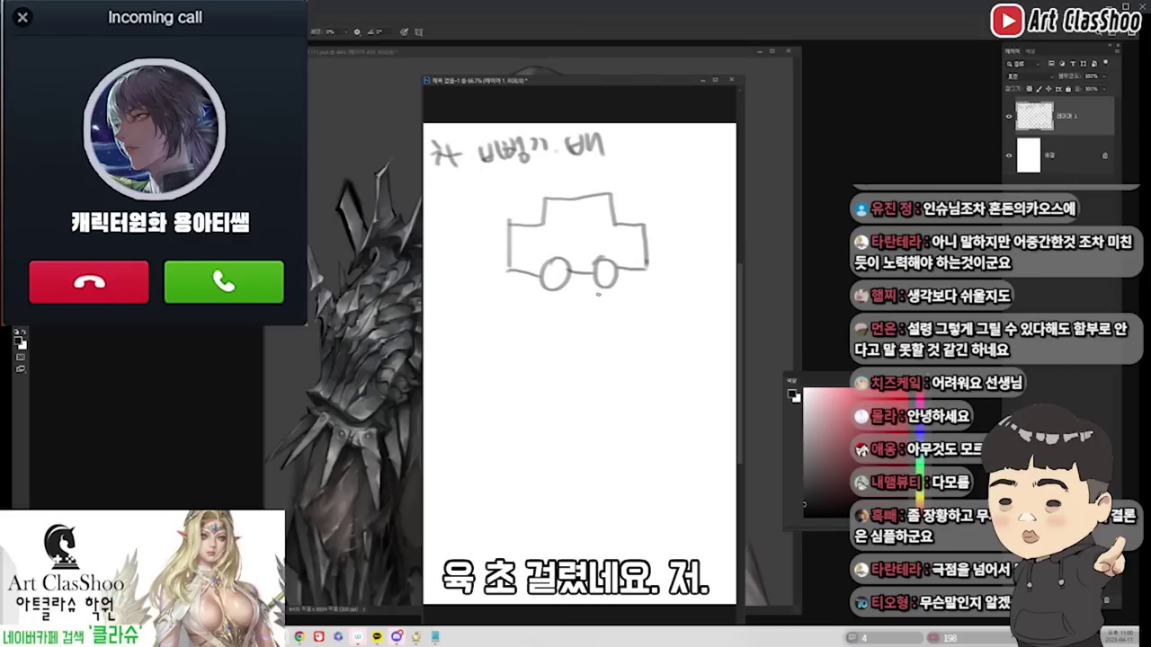
Step: Sketch an airplane below the car with a tail fin and dot detail
{"action": "scroll", "coordinate": [583, 342], "scroll_direction": "down", "scroll_amount": 3}
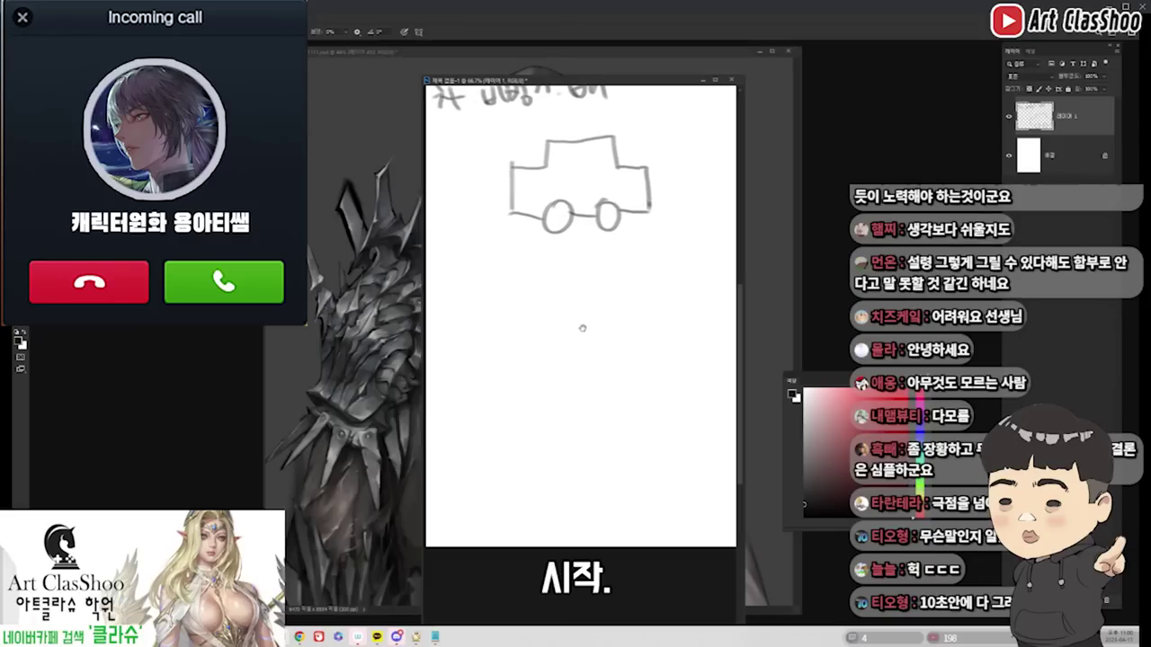
{"action": "mouse_move", "coordinate": [570, 286]}
{"action": "left_mouse_down"}
{"action": "mouse_move", "coordinate": [518, 320]}
{"action": "mouse_move", "coordinate": [590, 301]}
{"action": "mouse_move", "coordinate": [628, 336]}
{"action": "mouse_move", "coordinate": [609, 291]}
{"action": "mouse_move", "coordinate": [584, 281]}
{"action": "mouse_move", "coordinate": [649, 267]}
{"action": "mouse_move", "coordinate": [639, 245]}
{"action": "mouse_move", "coordinate": [664, 276]}
{"action": "mouse_move", "coordinate": [645, 264]}
{"action": "left_mouse_up"}
{"action": "mouse_move", "coordinate": [575, 283]}
{"action": "left_mouse_down"}
{"action": "mouse_move", "coordinate": [586, 254]}
{"action": "mouse_move", "coordinate": [596, 283]}
{"action": "left_mouse_up"}
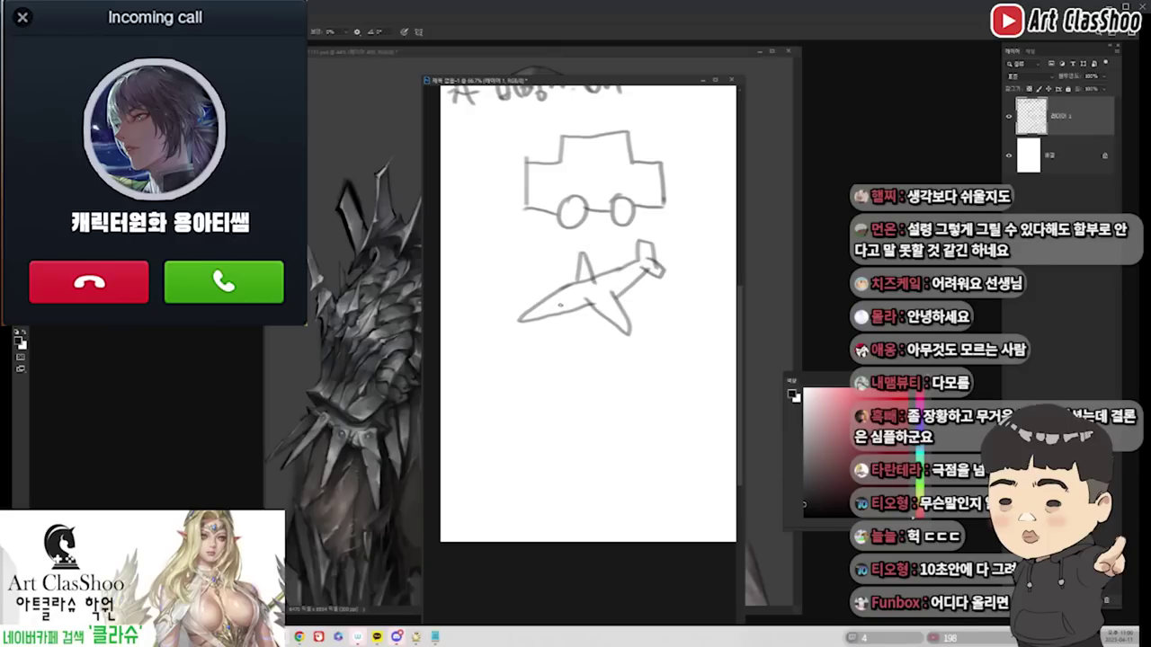
{"action": "left_click", "coordinate": [561, 300]}
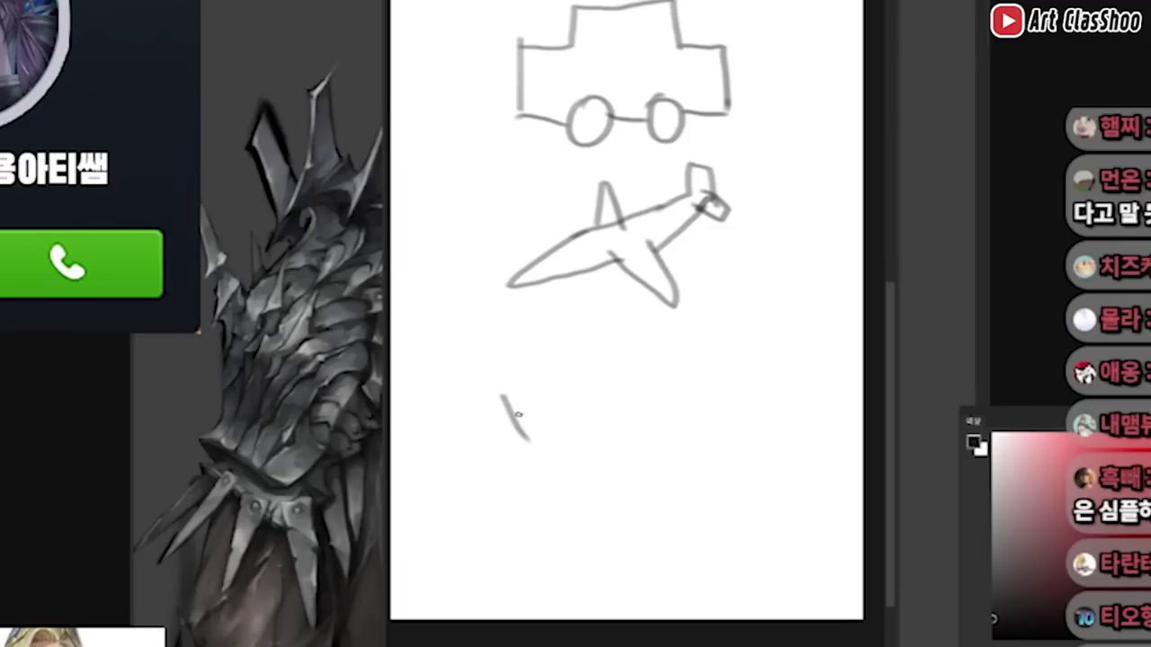
Step: Draw a trapezoid boat hull with a mast and flag
{"action": "mouse_move", "coordinate": [501, 392]}
{"action": "left_mouse_down"}
{"action": "mouse_move", "coordinate": [528, 439]}
{"action": "mouse_move", "coordinate": [616, 392]}
{"action": "mouse_move", "coordinate": [713, 391]}
{"action": "mouse_move", "coordinate": [690, 434]}
{"action": "left_mouse_up"}
{"action": "left_click_drag", "start_coordinate": [528, 440], "coordinate": [691, 441]}
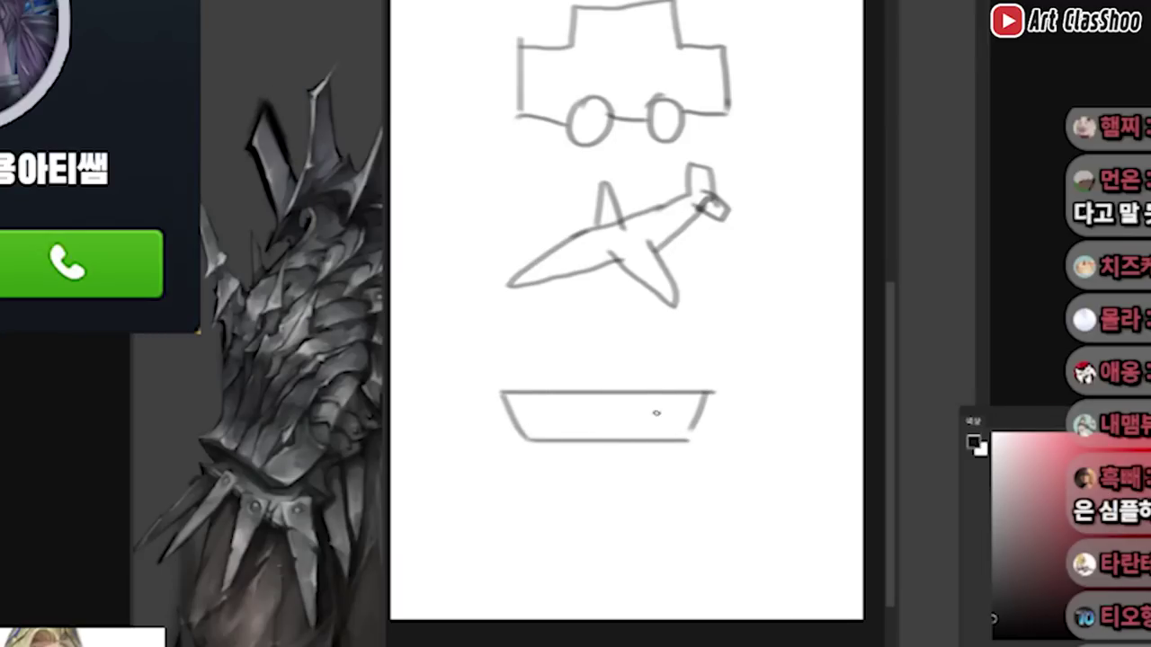
{"action": "mouse_move", "coordinate": [613, 394]}
{"action": "left_mouse_down"}
{"action": "mouse_move", "coordinate": [638, 331]}
{"action": "mouse_move", "coordinate": [614, 369]}
{"action": "left_mouse_up"}
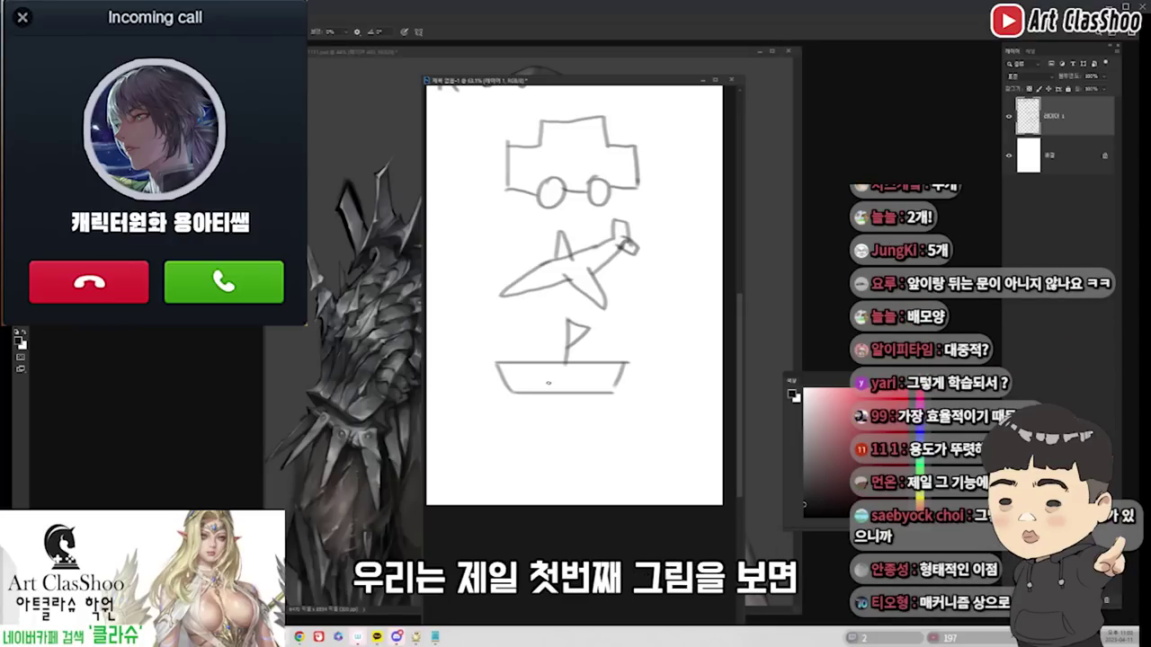
Step: Freehand-circle the car, airplane and boat sketches with rounded brush outlines
{"action": "left_click_drag", "start_coordinate": [515, 205], "coordinate": [511, 209]}
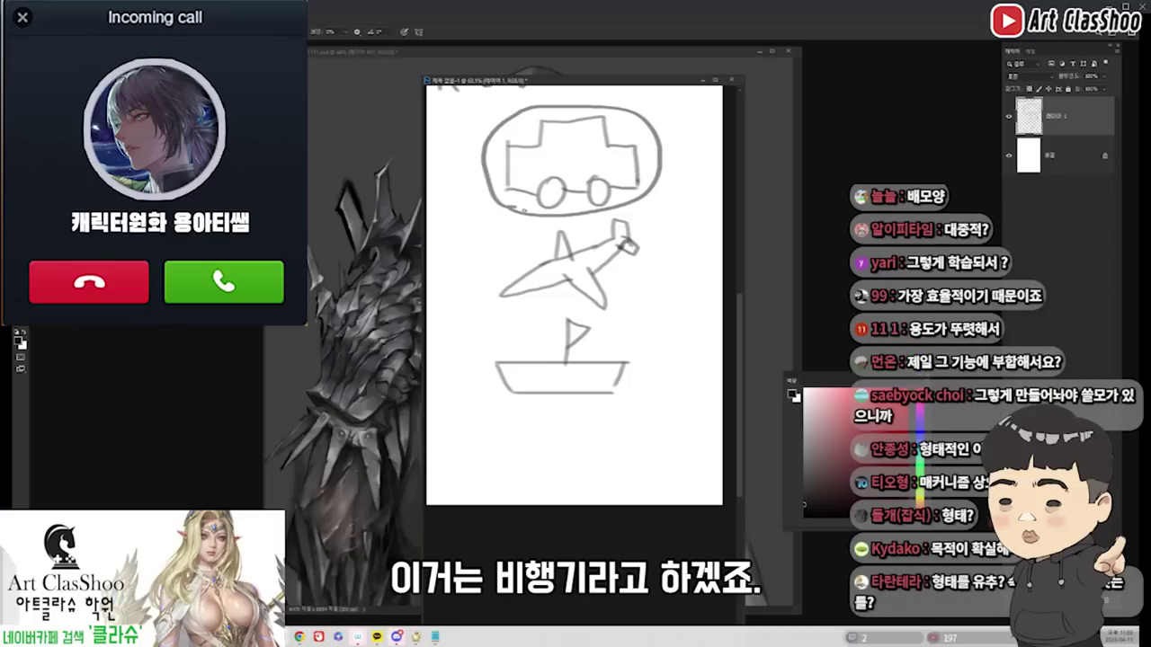
{"action": "left_click_drag", "start_coordinate": [526, 215], "coordinate": [516, 227]}
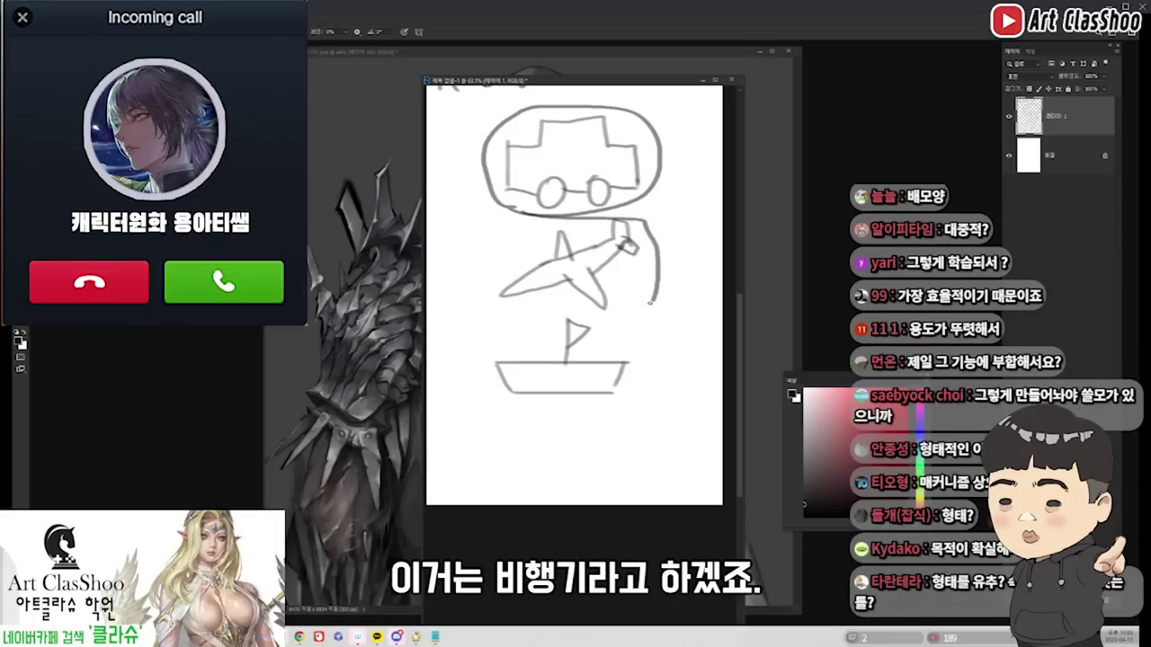
{"action": "left_click_drag", "start_coordinate": [551, 308], "coordinate": [627, 338]}
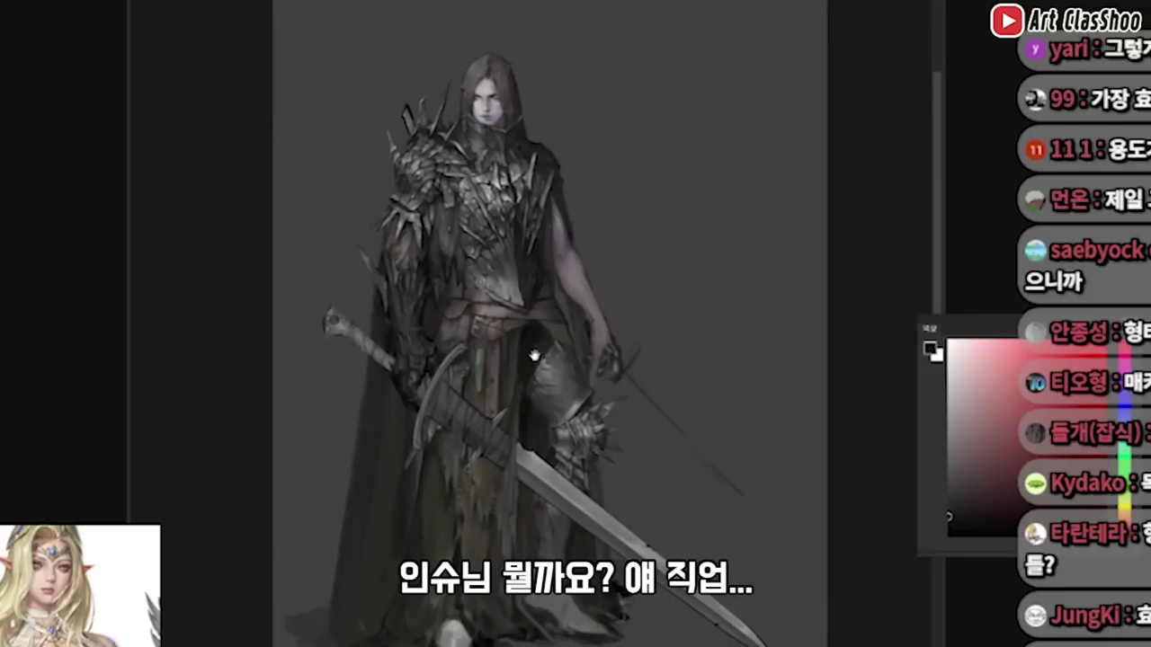
Step: Scroll down the knight painting to view the full sword-gripping figure
{"action": "scroll", "coordinate": [627, 336], "scroll_direction": "down", "scroll_amount": 1}
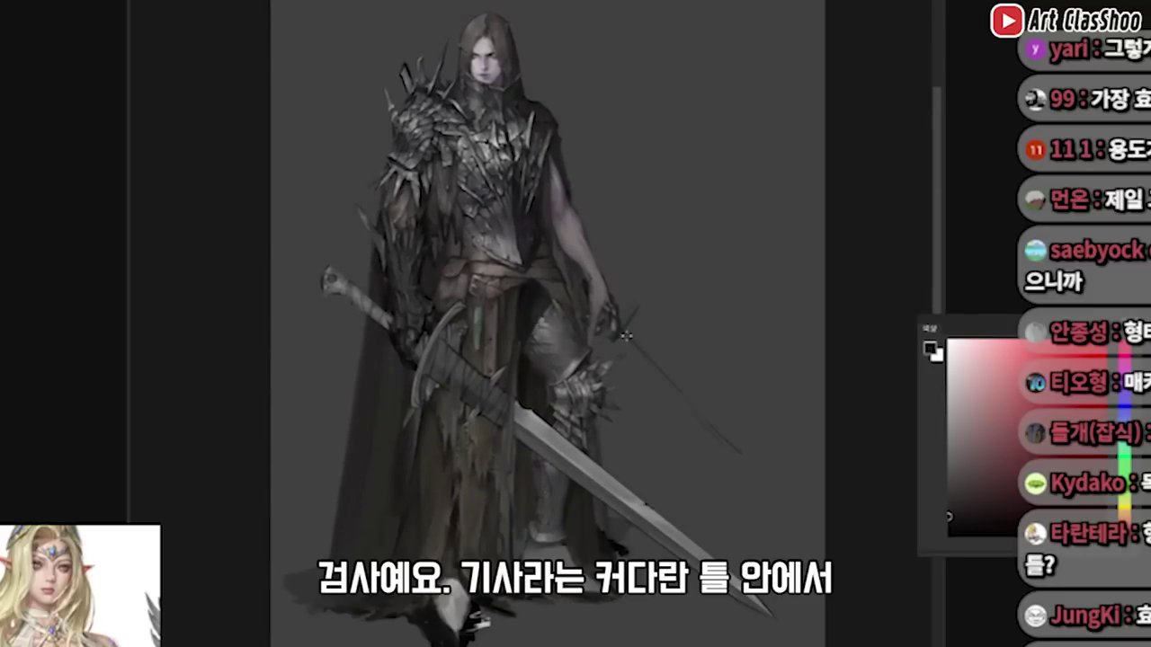